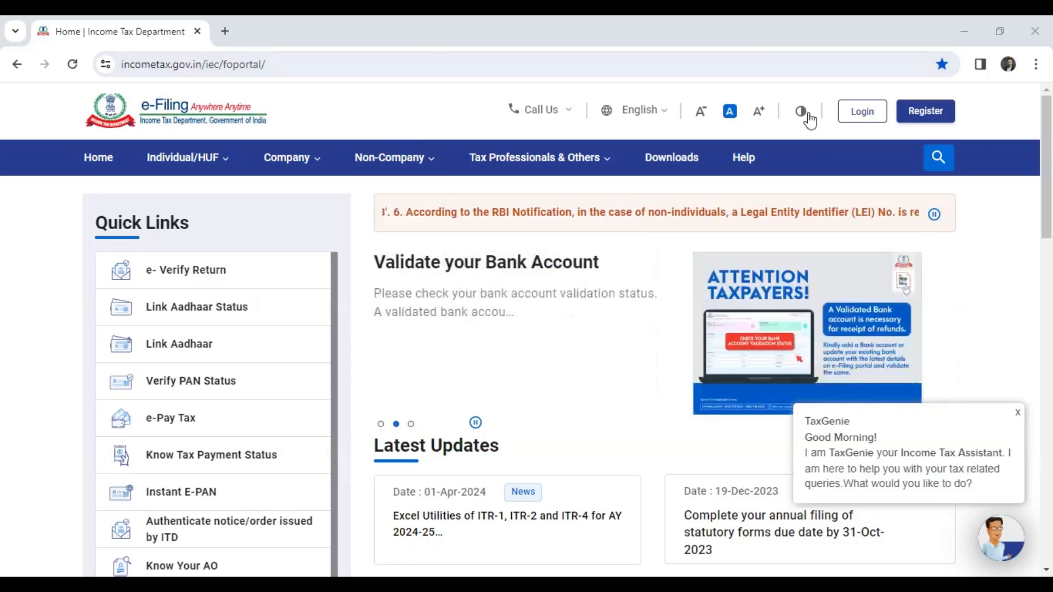
Step: Open the income tax e-filing portal's login page and activate the user ID field
left_click(866, 116)
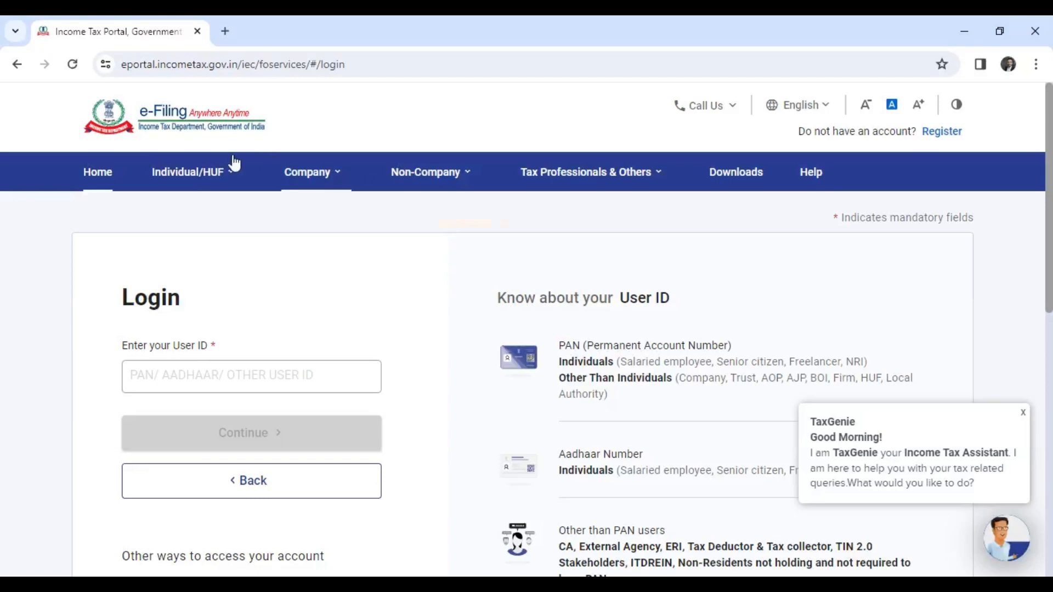
left_click(162, 382)
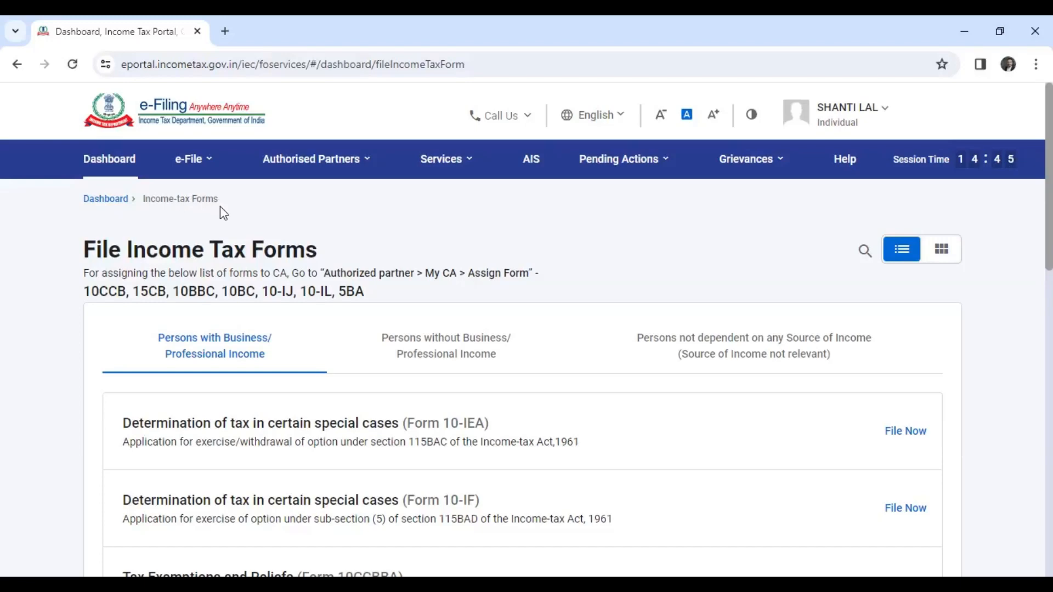
Step: Open the list of income tax forms available for filing and start filing Form 10-IEA for persons with business or professional income
left_click(194, 160)
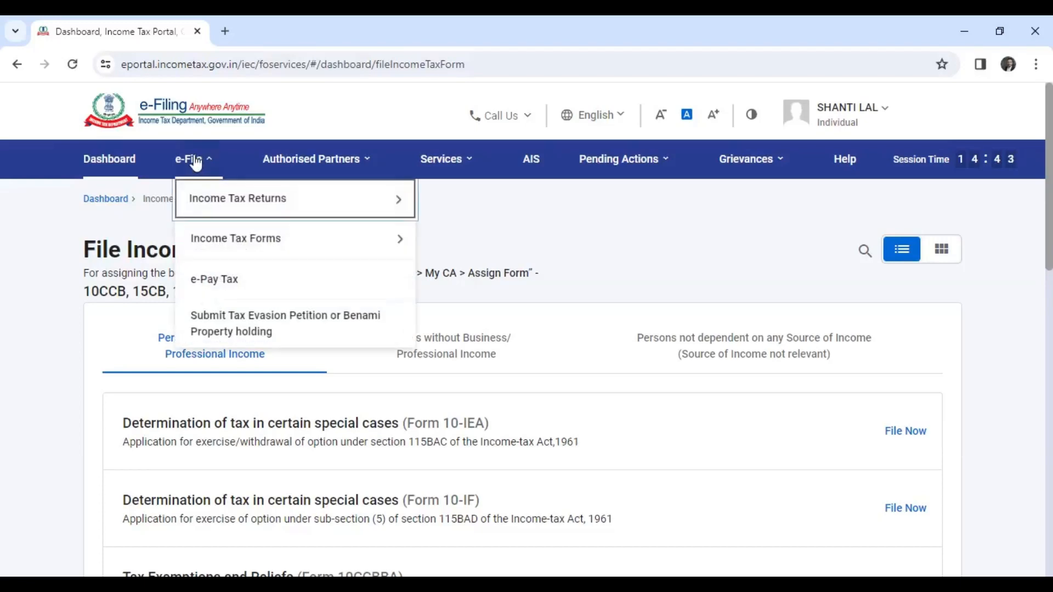
left_click(199, 250)
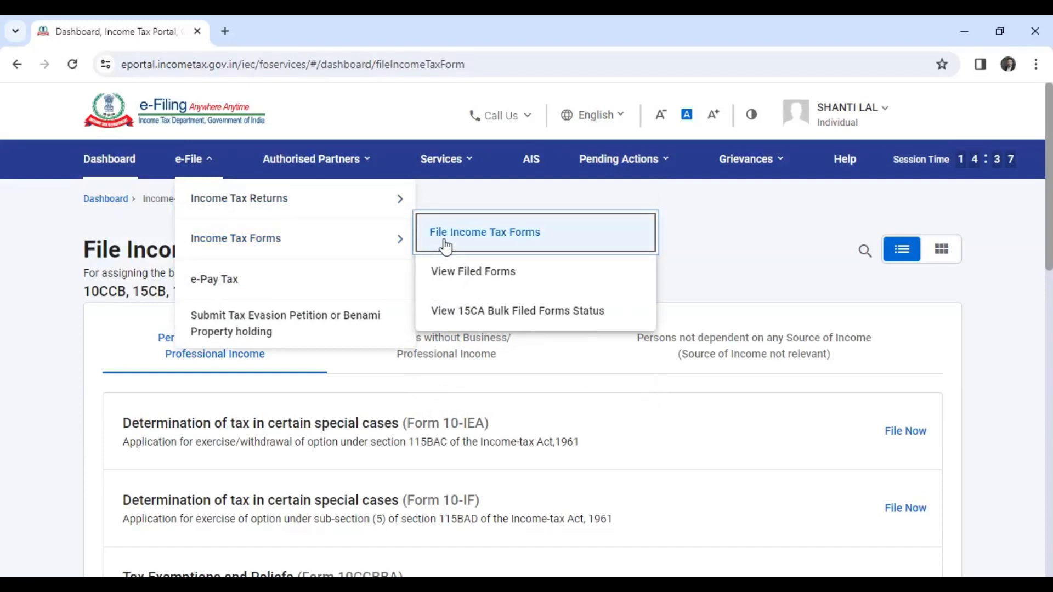
left_click(488, 237)
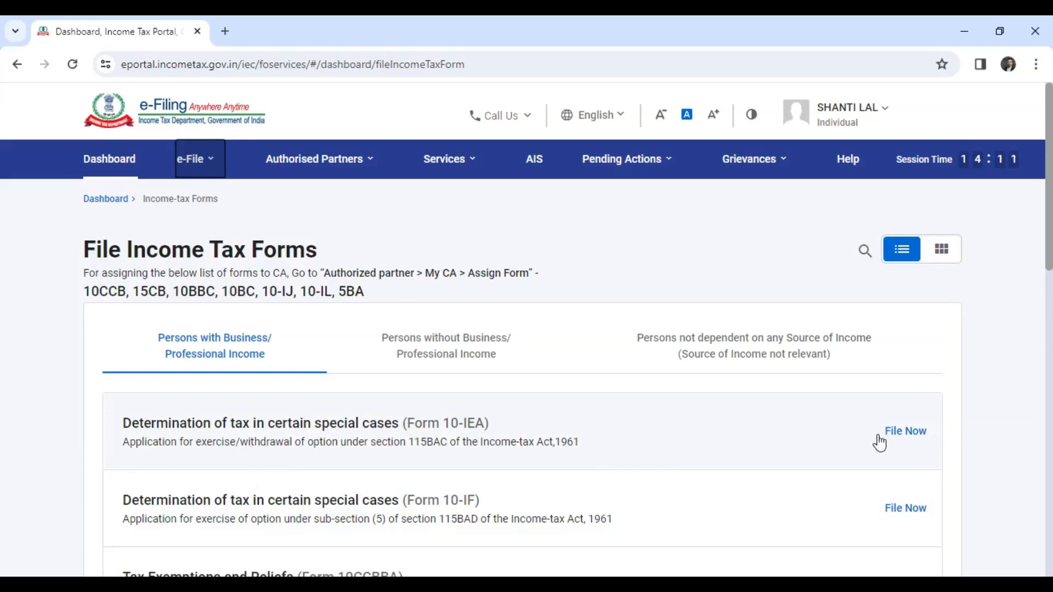
left_click(907, 434)
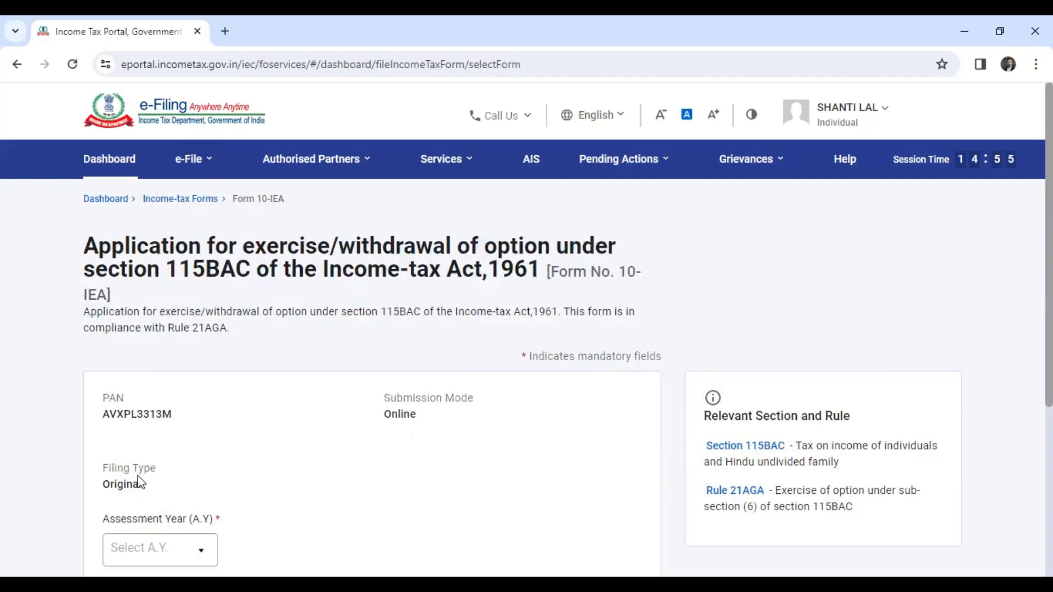
Step: Select assessment year 2024-25 for Form 10-IEA and get started with the application
scroll(225, 486, "down", 3)
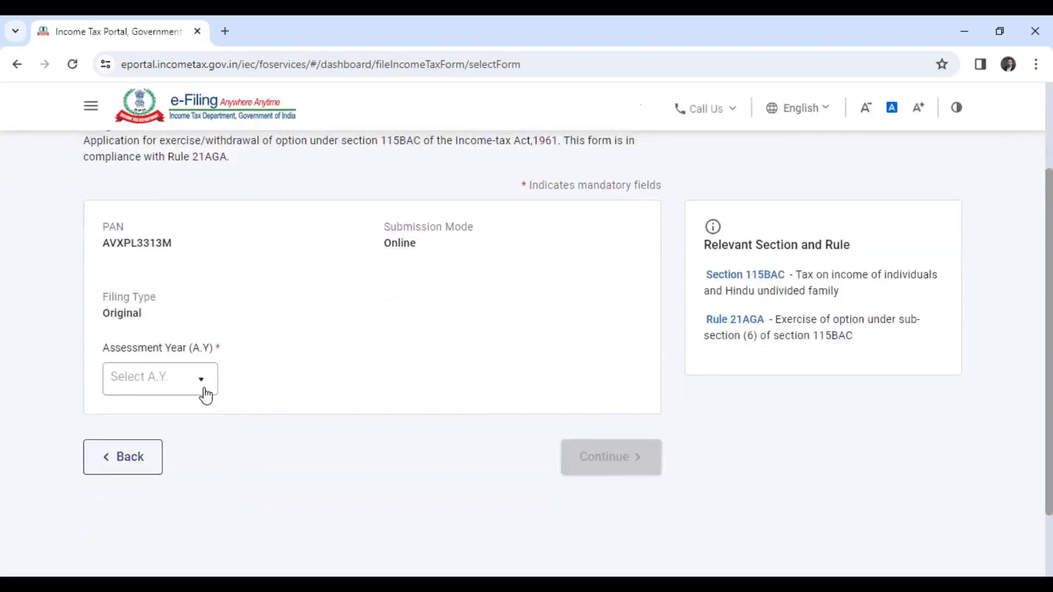
left_click(202, 388)
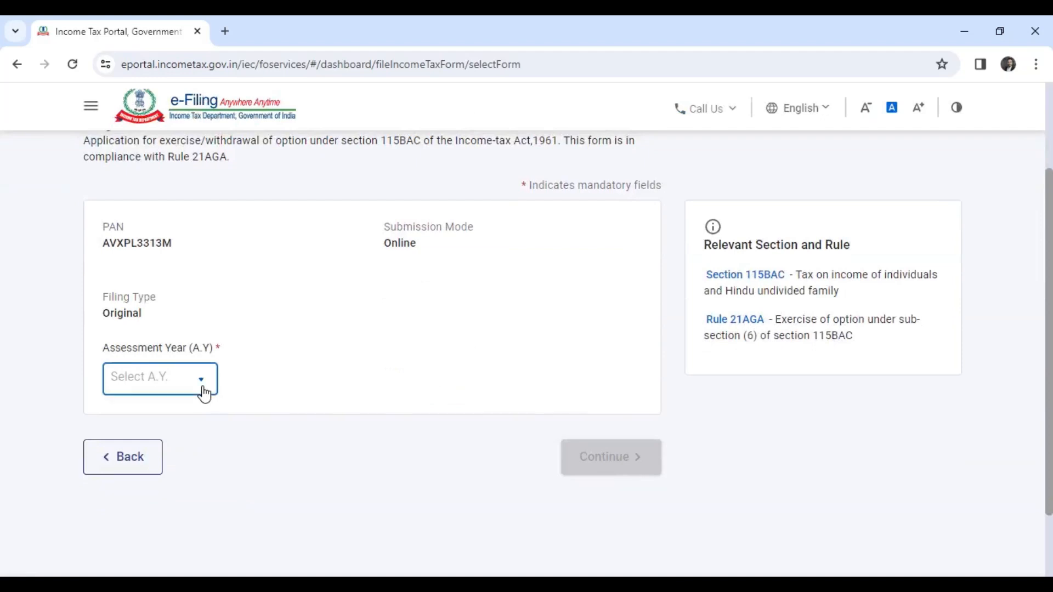
left_click(160, 380)
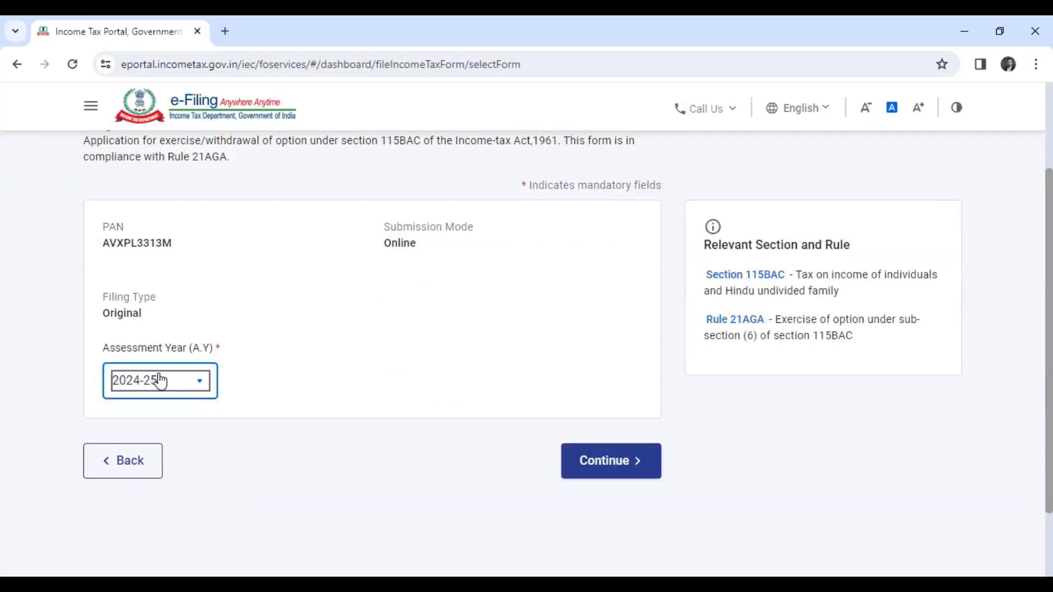
left_click(614, 471)
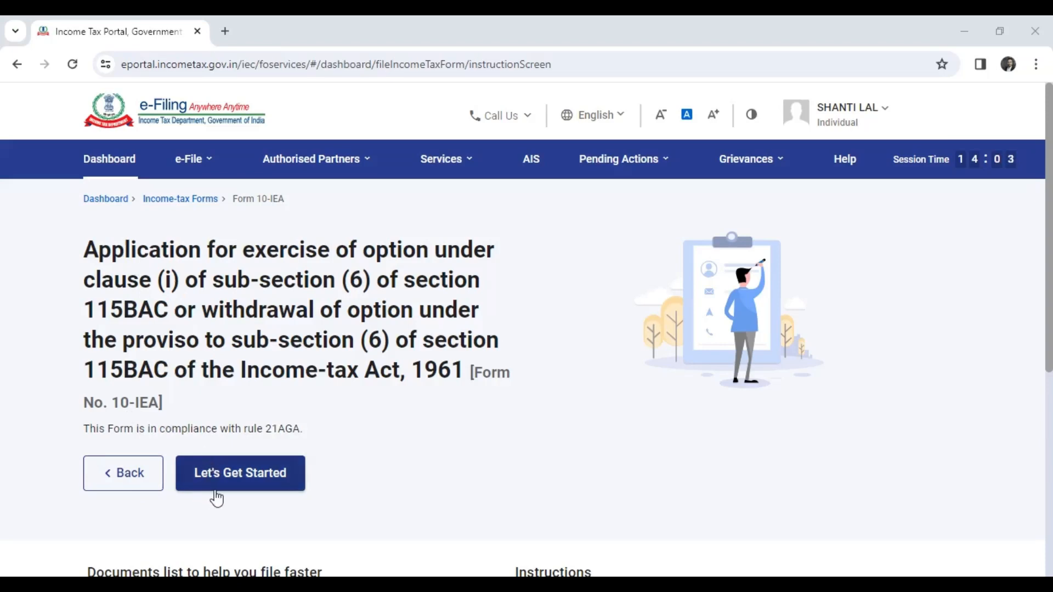
left_click(242, 474)
left_click(242, 473)
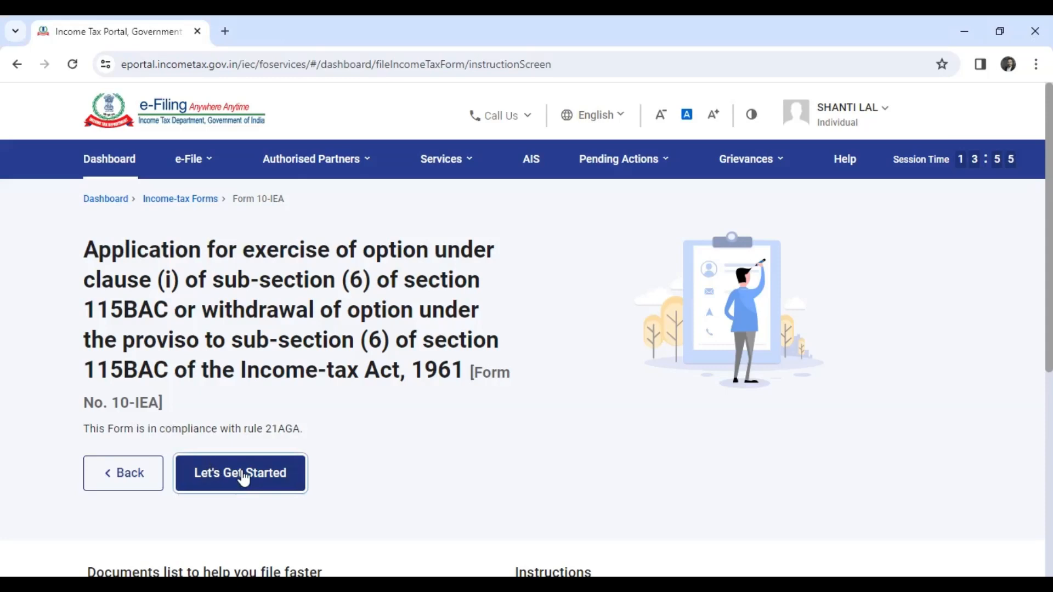
left_click(244, 478)
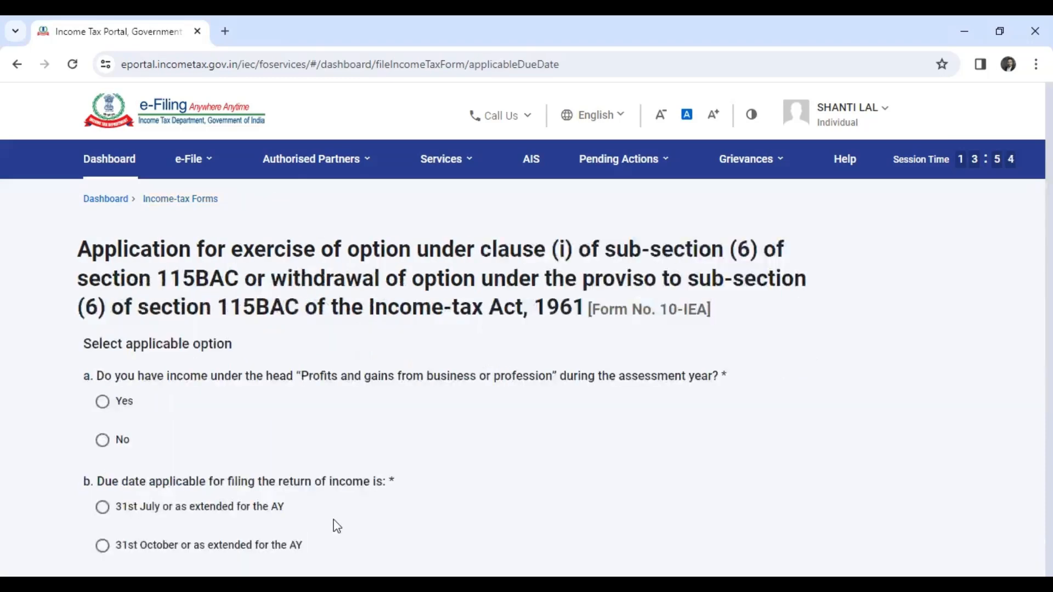
Step: Answer Yes to having business or professional income, choose 31st July as the return due date, and confirm continuing with the form
scroll(320, 359, "down", 3)
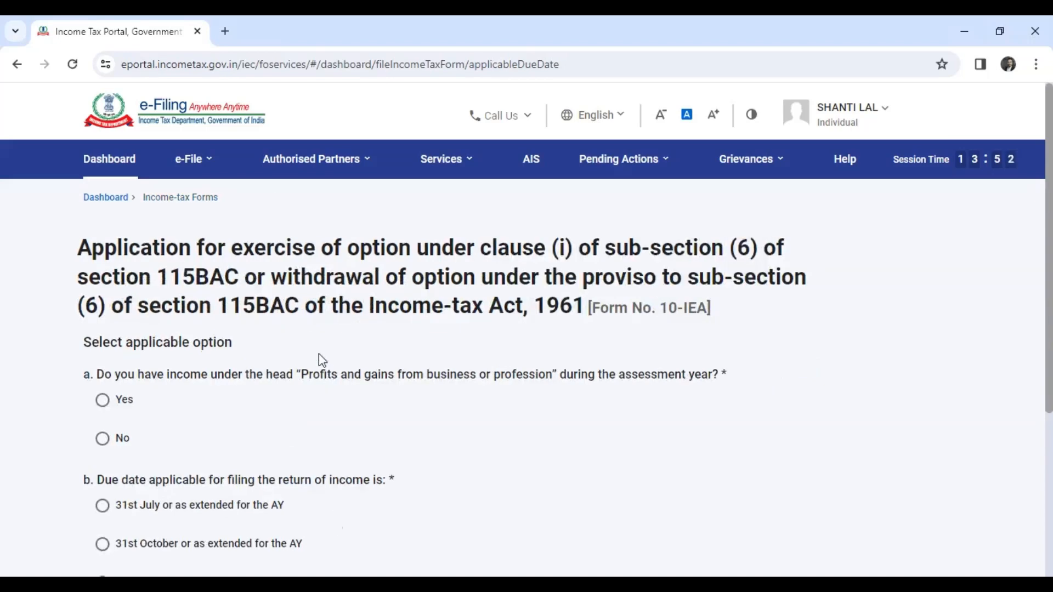
scroll(318, 354, "up", 3)
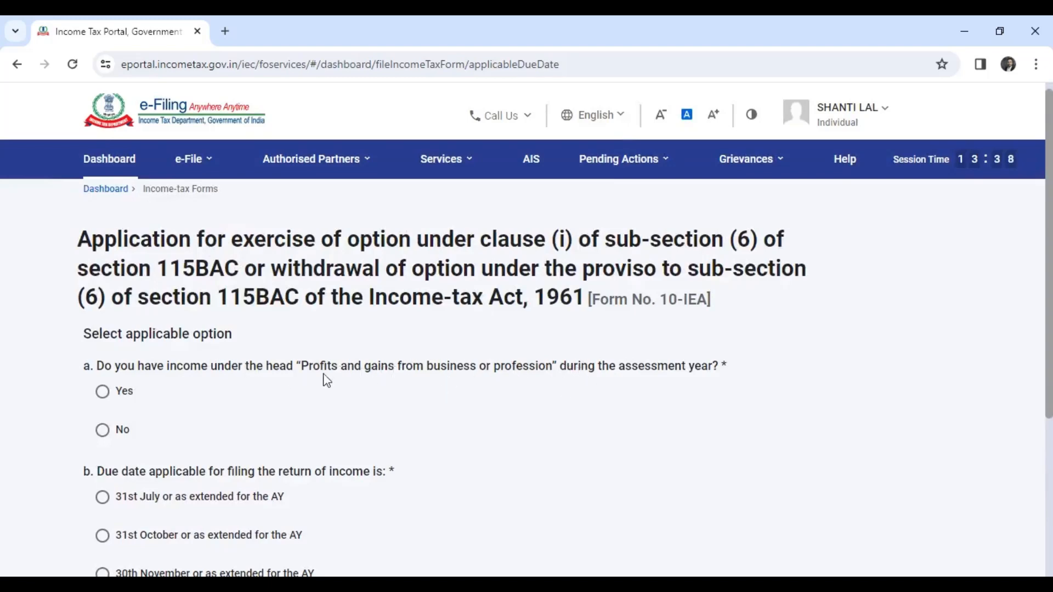
scroll(239, 368, "down", 2)
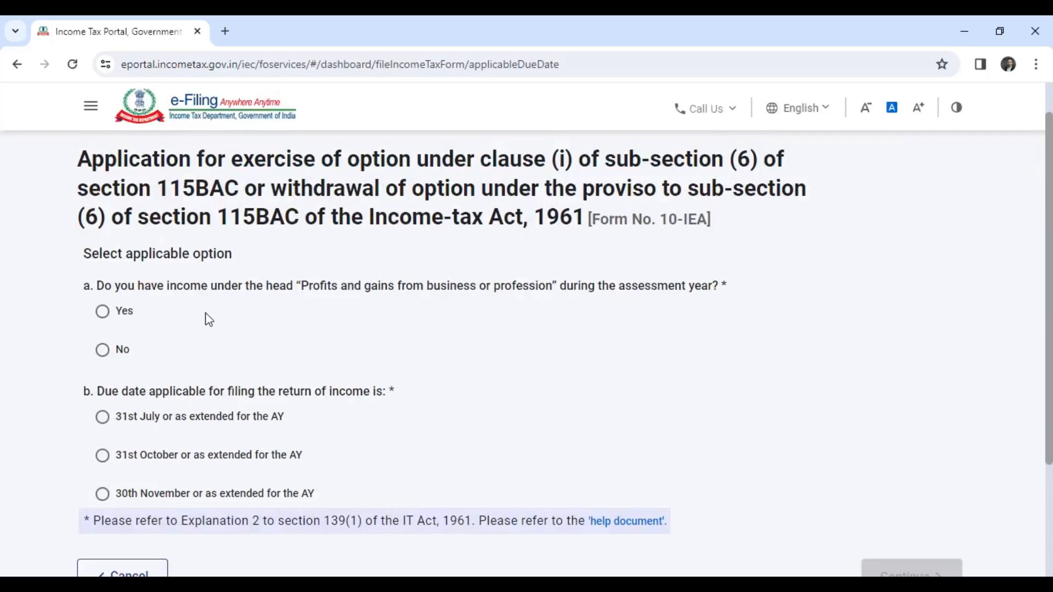
left_click(104, 350)
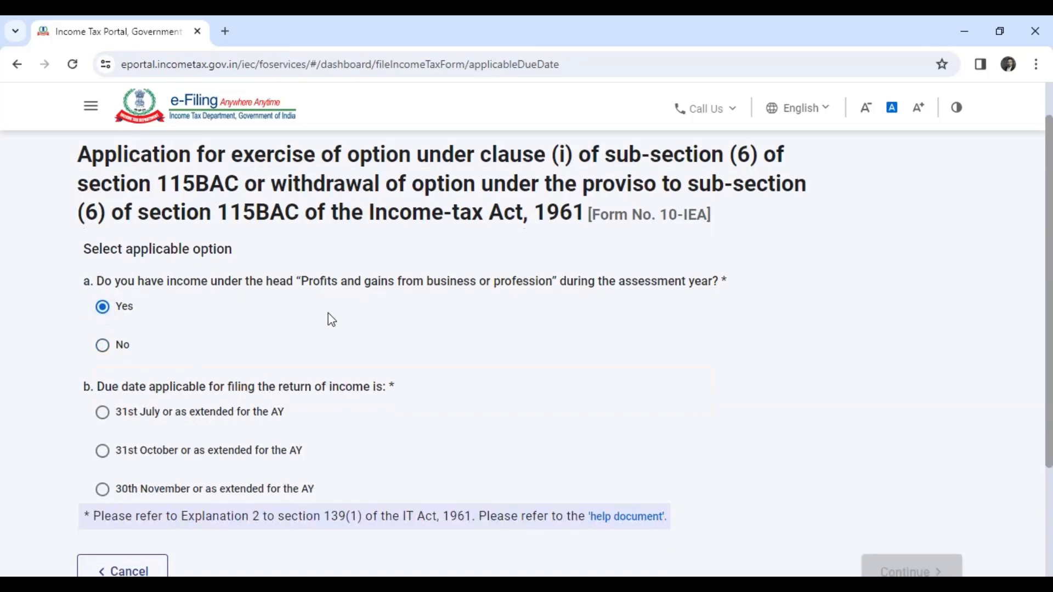
scroll(331, 320, "down", 1)
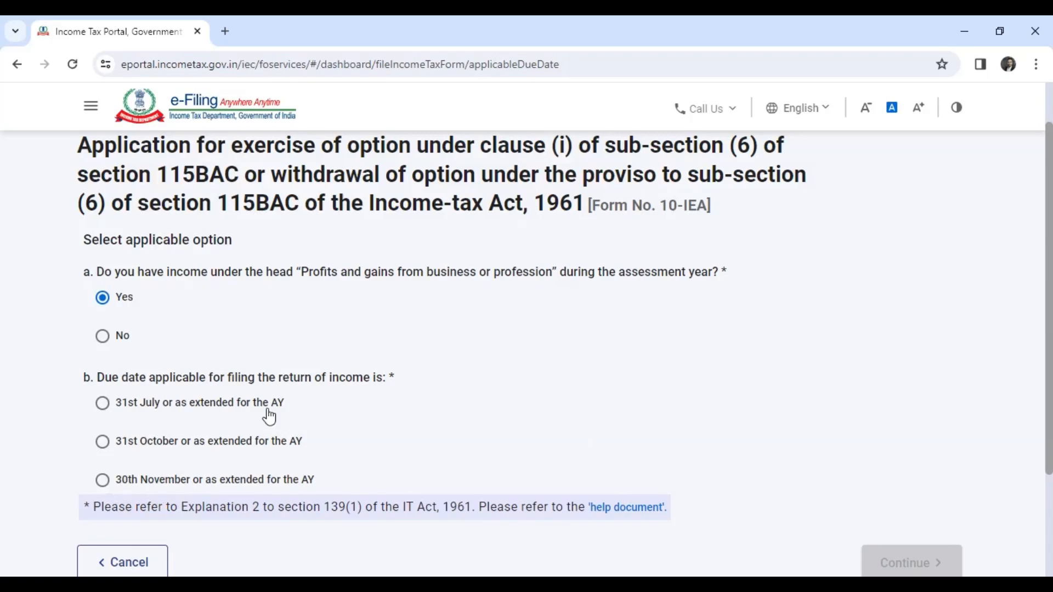
left_click(339, 408)
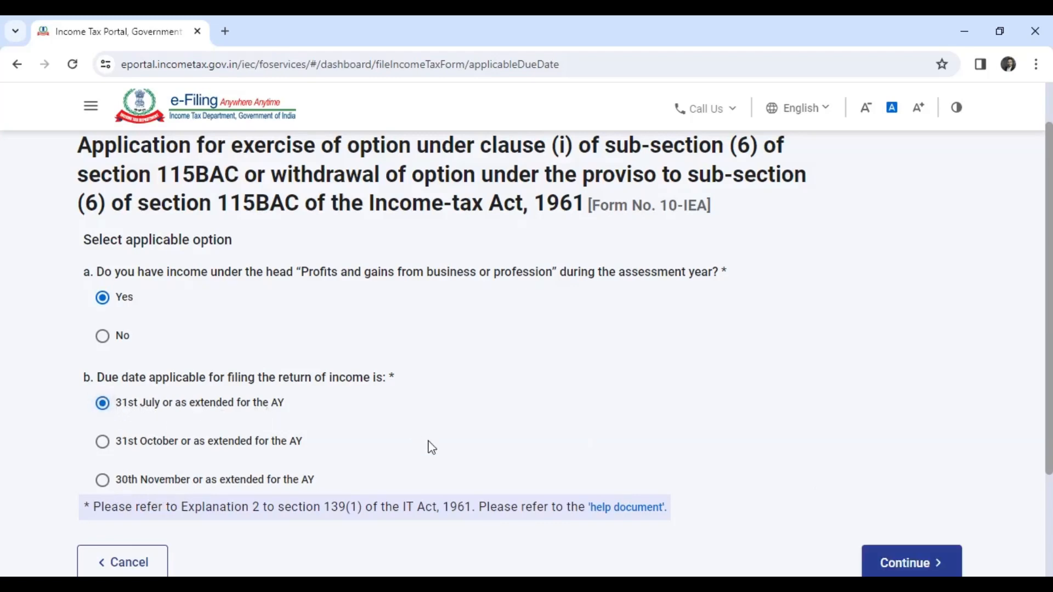
left_click(900, 562)
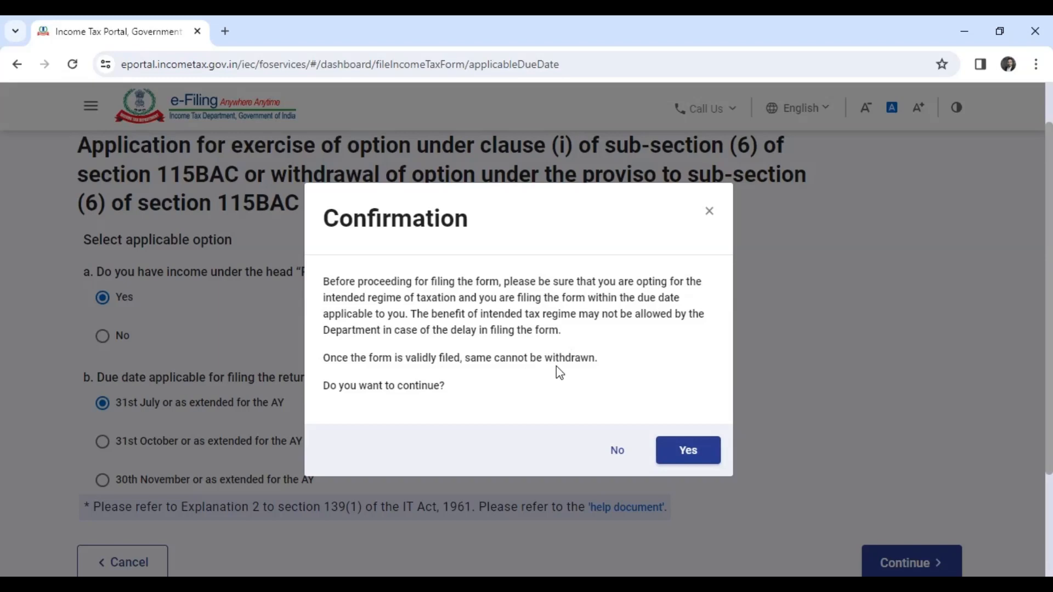
left_click(681, 457)
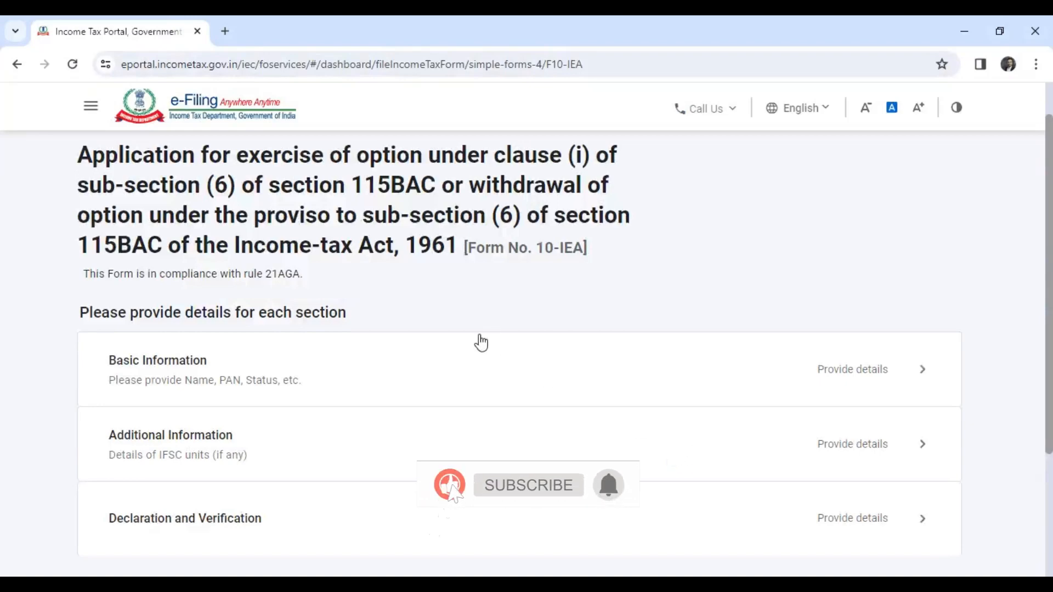
Step: Complete and save the Basic Information section with Opting Out of the section 115BAC(1A) regime
scroll(478, 343, "down", 2)
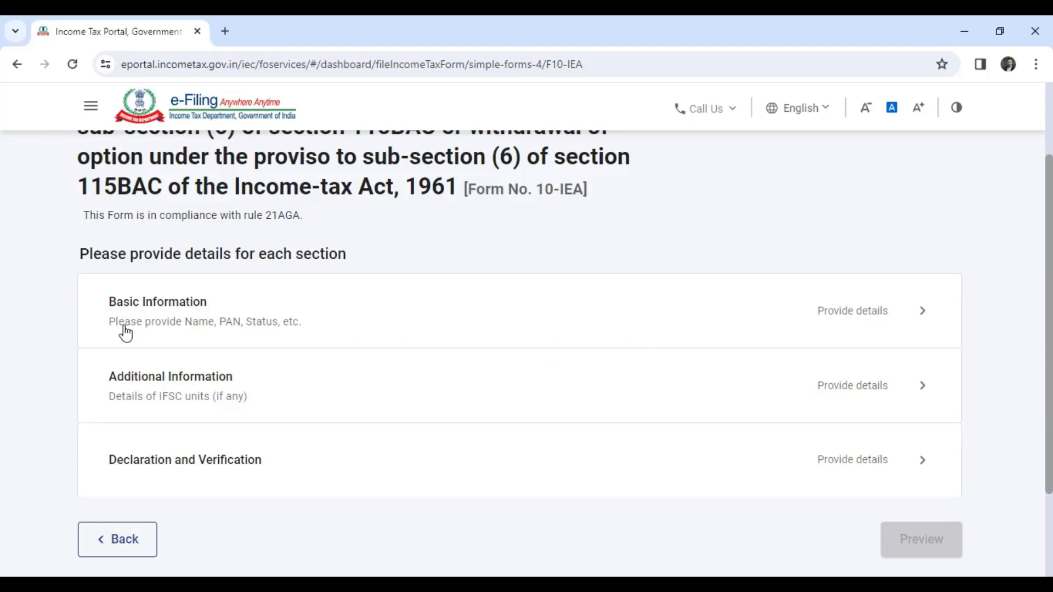
left_click(923, 312)
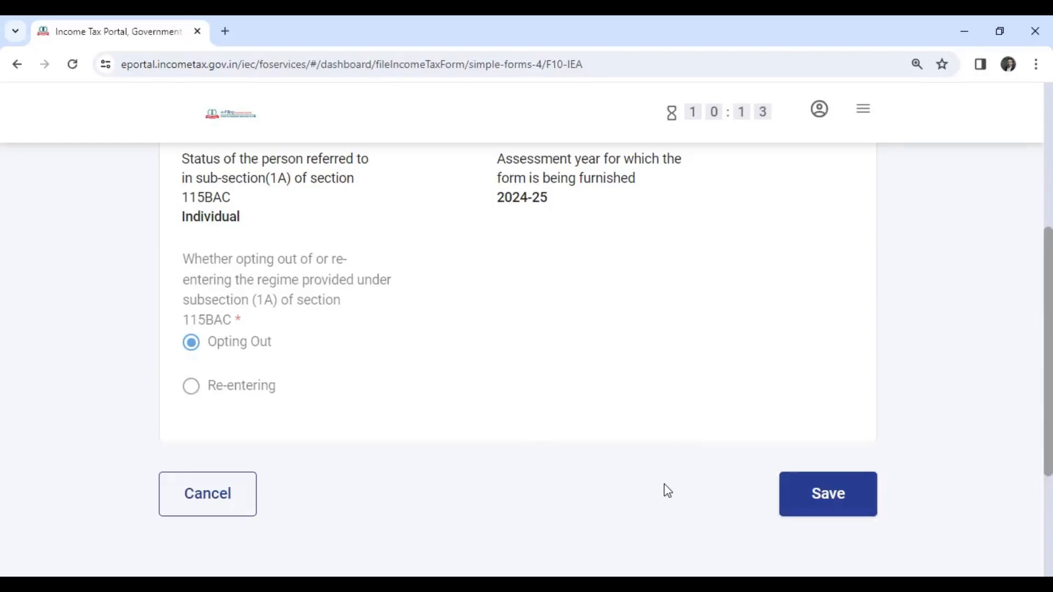
left_click(820, 498)
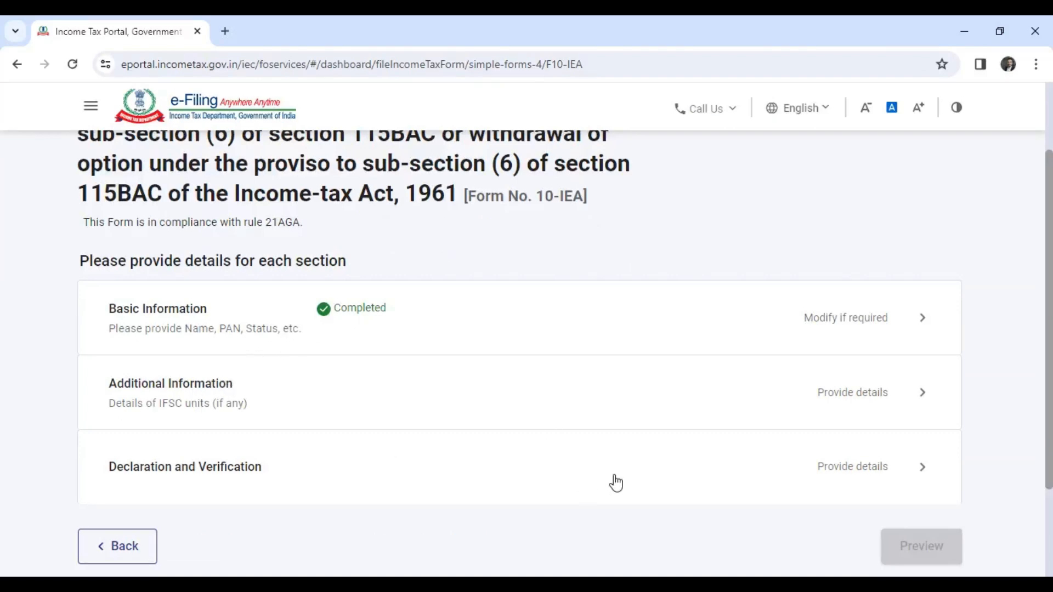
Step: Save the Additional Information section on IFSC units and complete the Declaration and Verification section
left_click(926, 400)
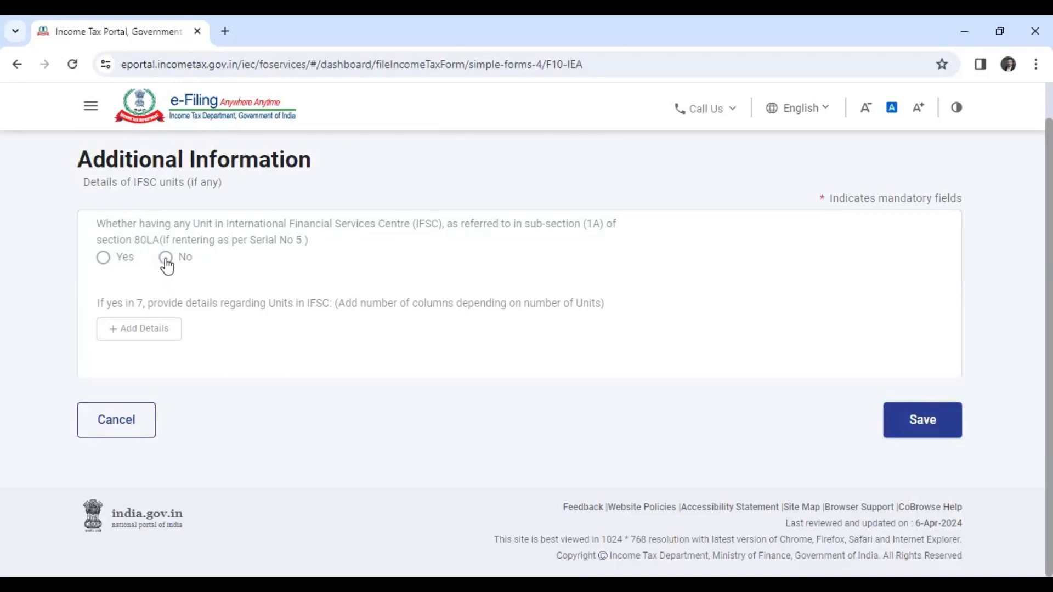
left_click(916, 432)
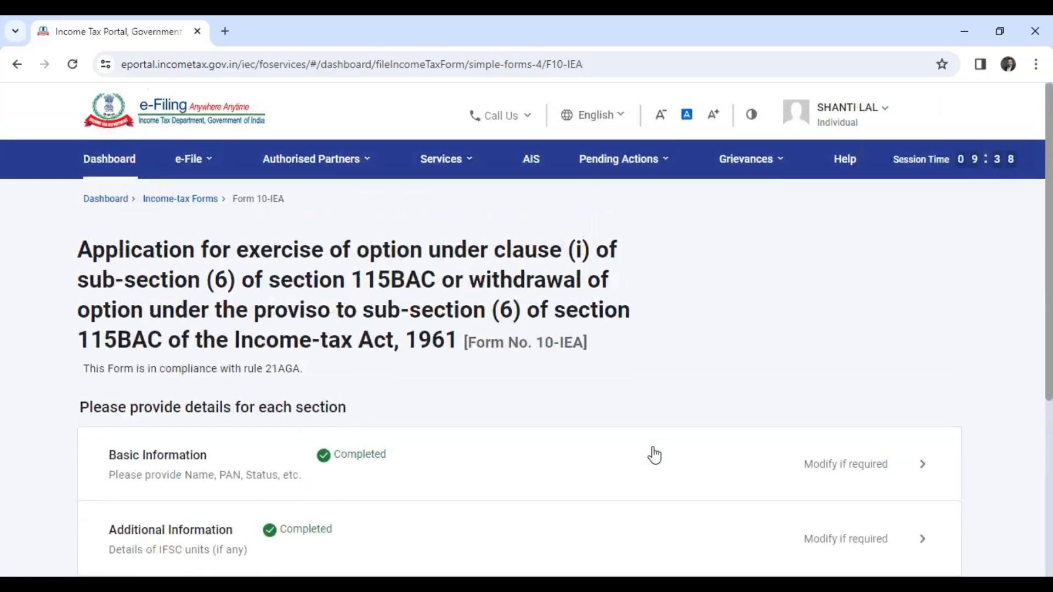
scroll(651, 454, "down", 5)
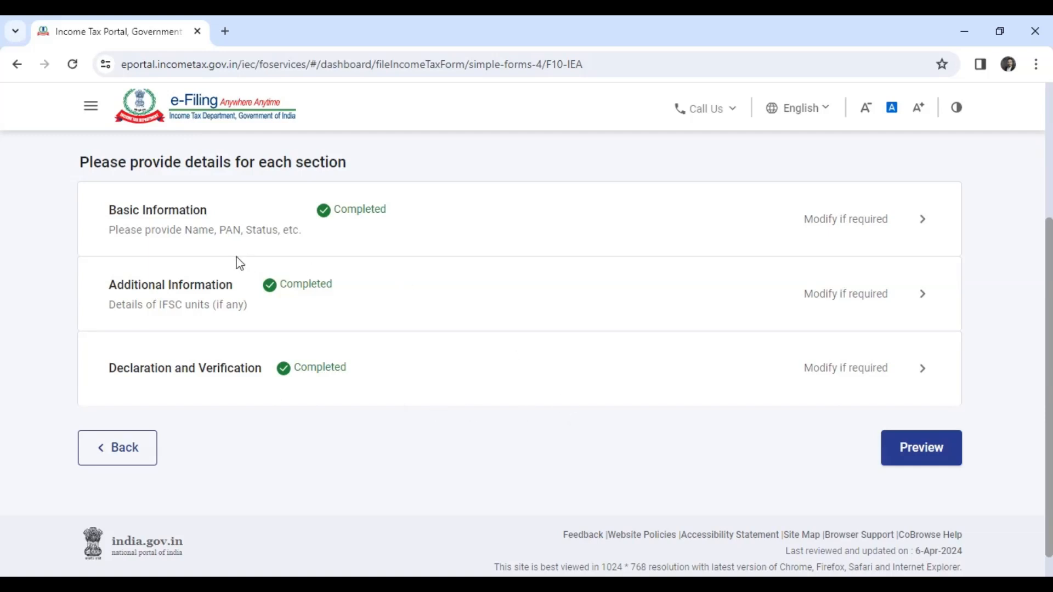
Step: Preview the completed Form 10-IEA, confirm proceeding to e-verification, and look through the available verification modes
left_click(936, 458)
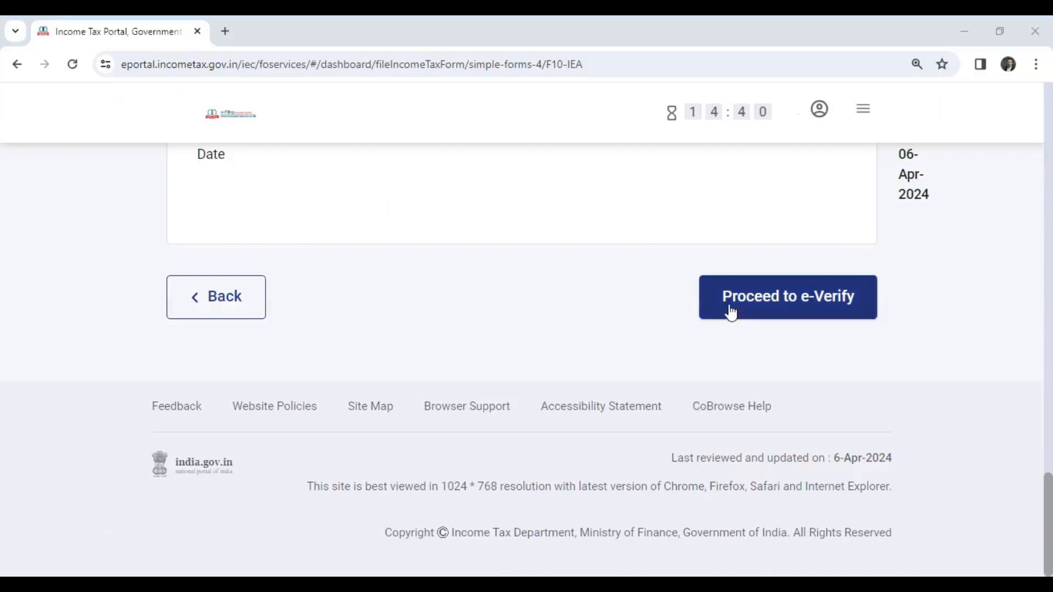
left_click(858, 309)
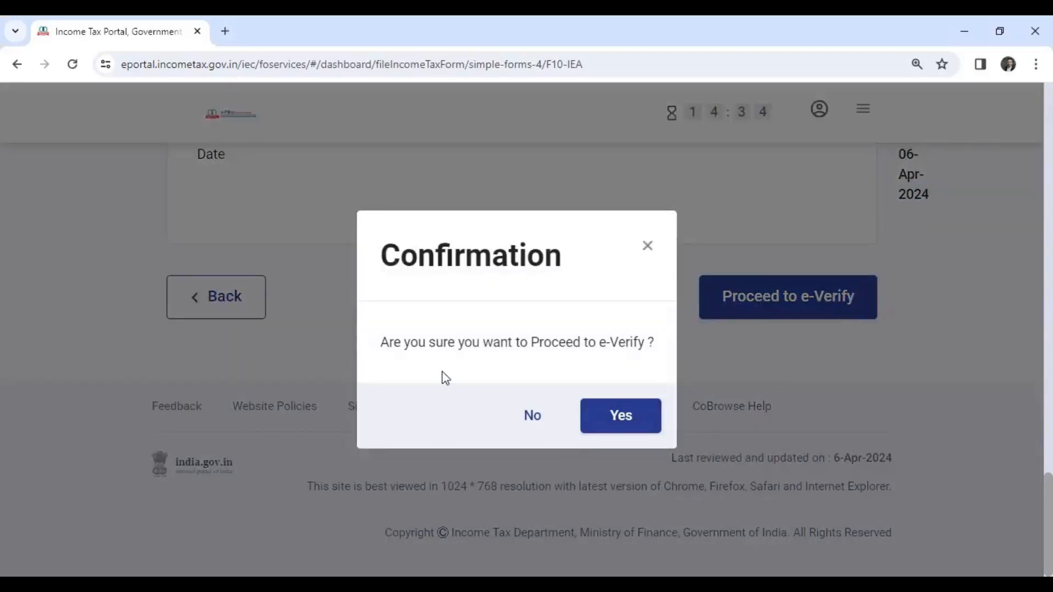
left_click(621, 415)
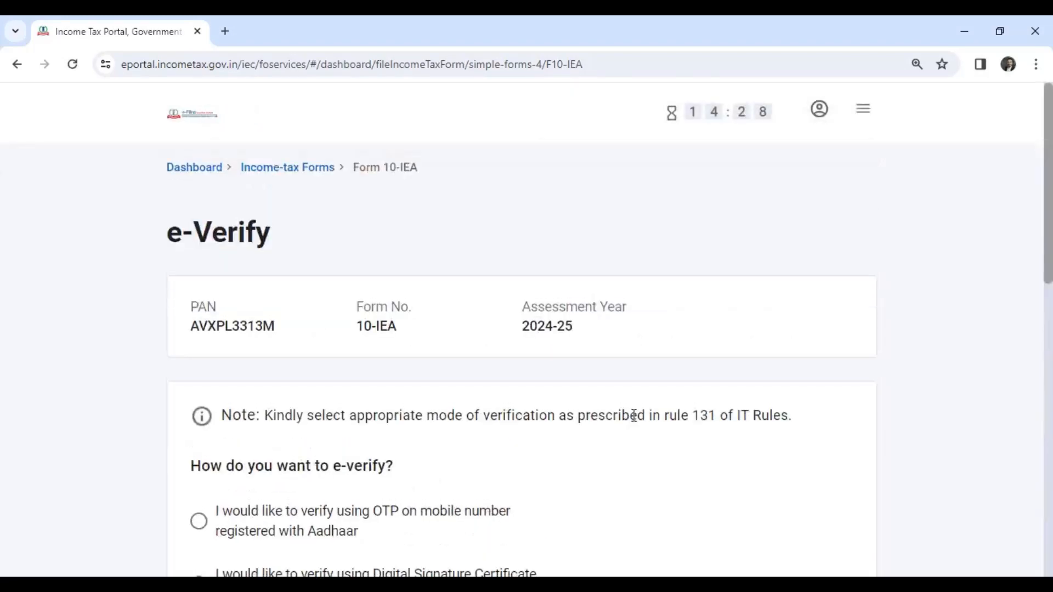
scroll(634, 421, "down", 3)
scroll(633, 416, "down", 2)
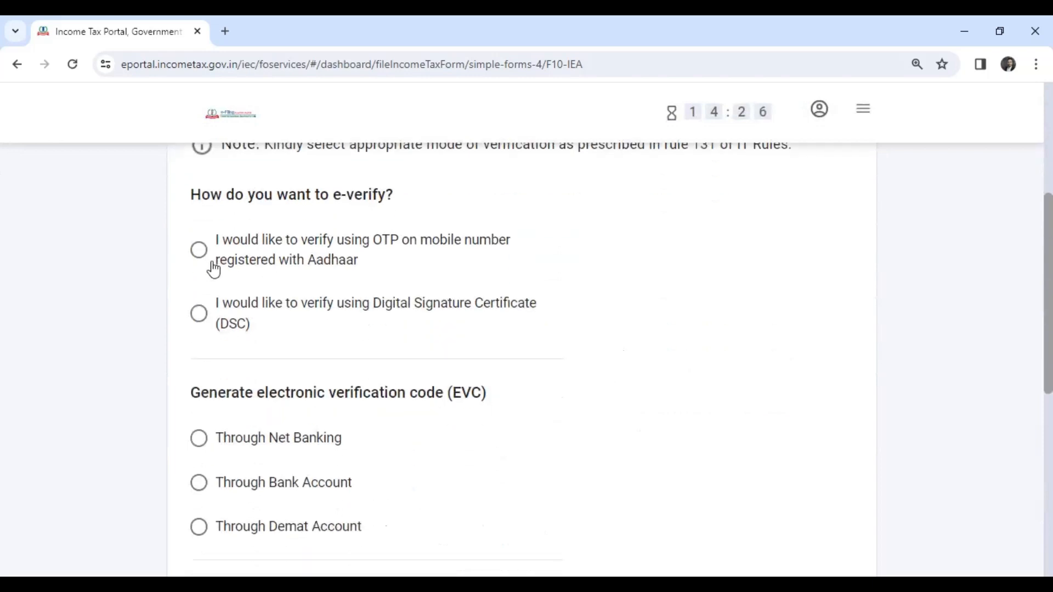
scroll(406, 331, "down", 3)
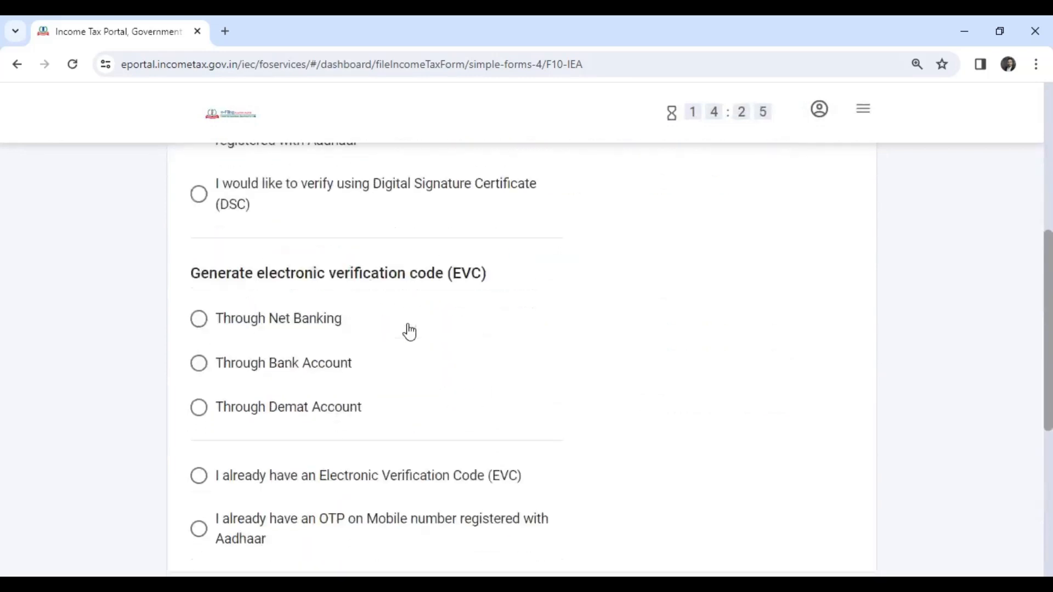